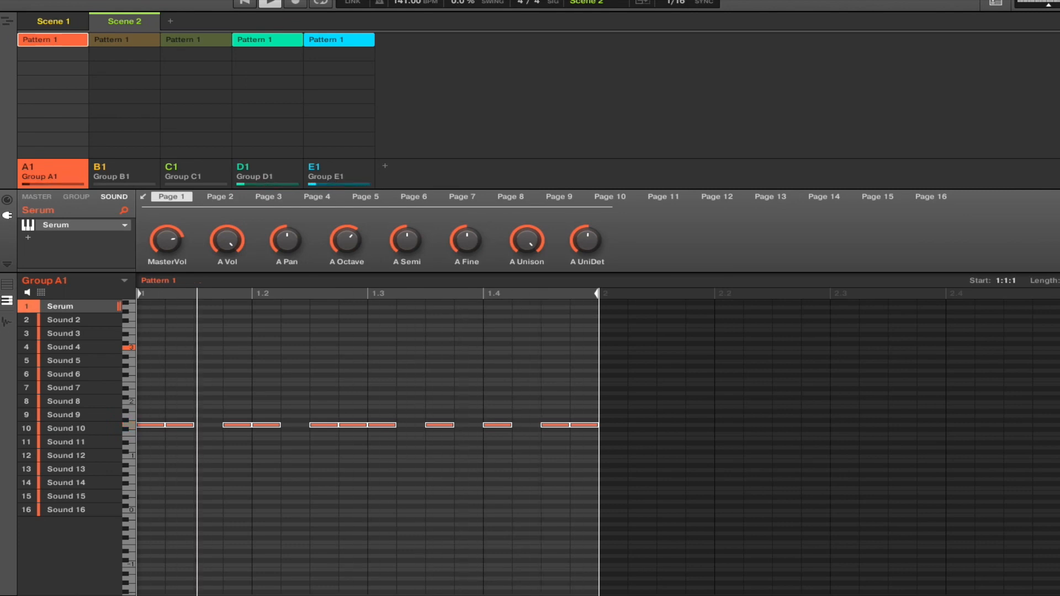
Step: Switch off Group D1's Pattern 1, the kick, in Scene 2
drag(0, 39, 302, 72)
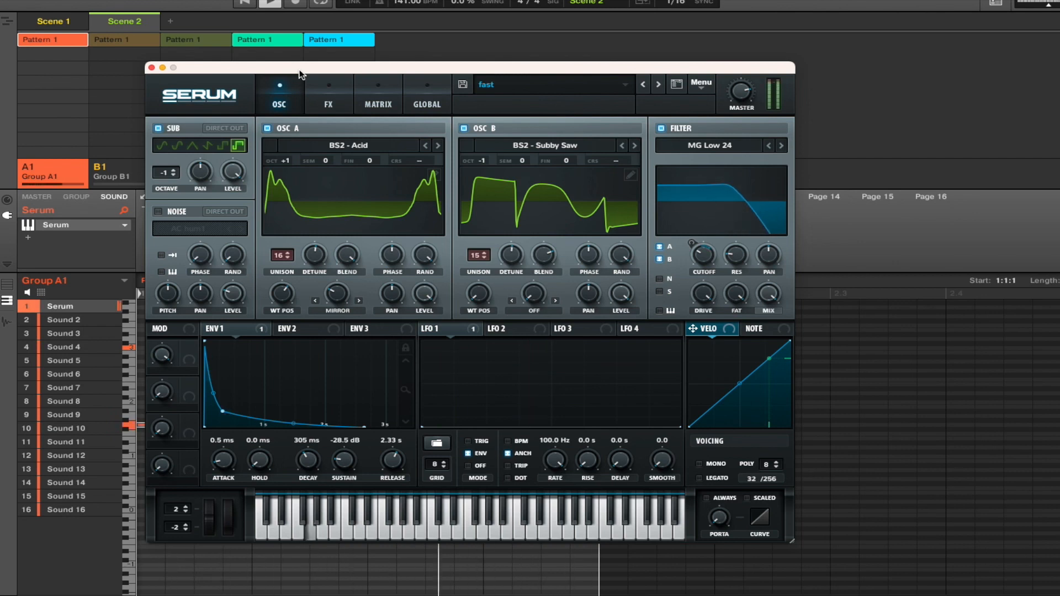
click(271, 41)
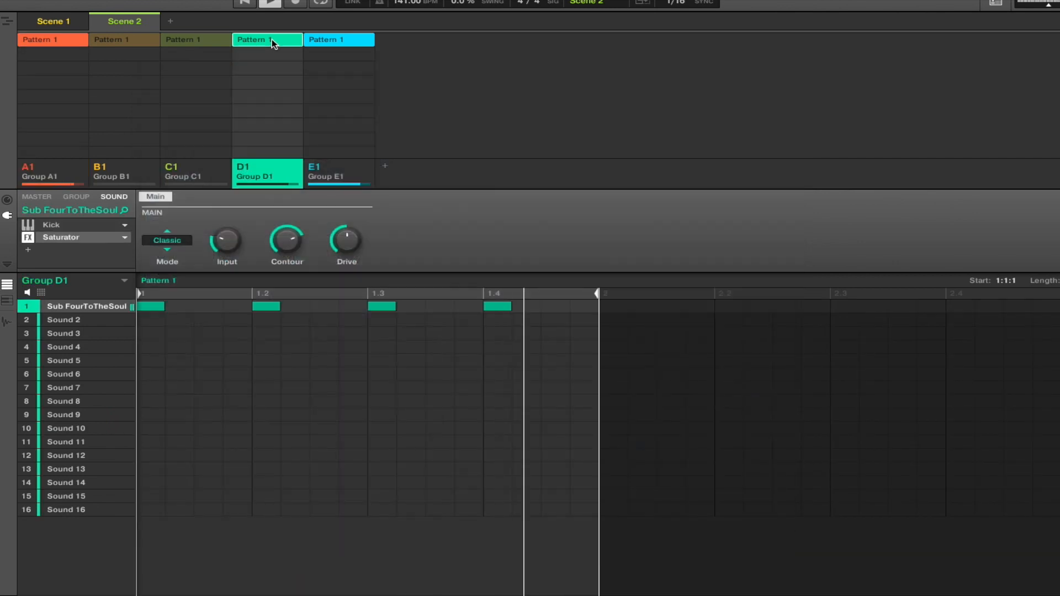
click(271, 42)
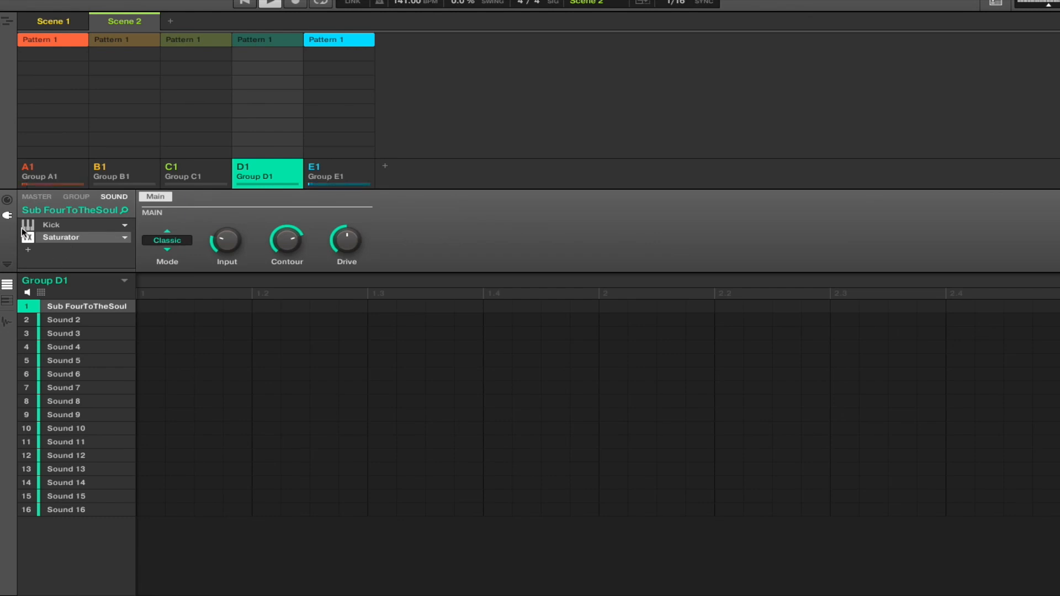
Step: Reset Group A1's Serum instance to the Init preset
click(58, 173)
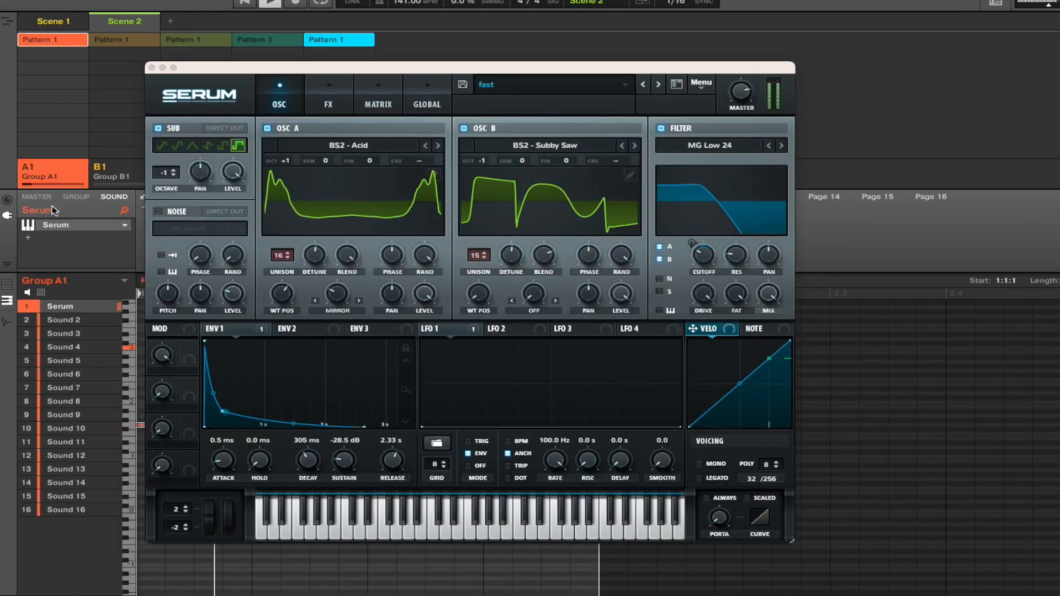
click(701, 88)
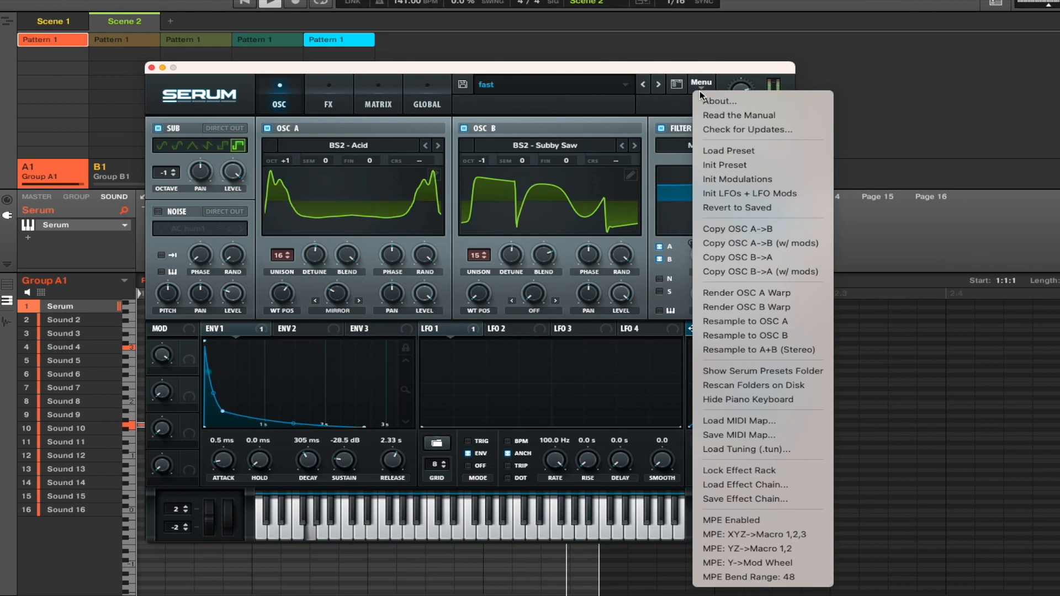
click(714, 165)
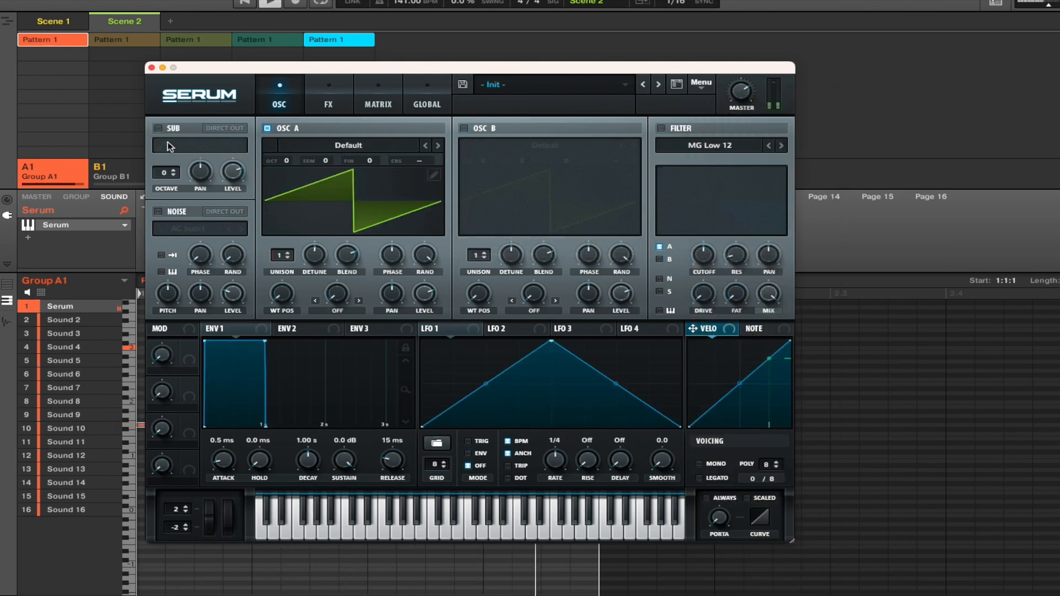
Step: Enable the sub oscillator with the last pulse waveform, octave -1 and level 100%
click(158, 129)
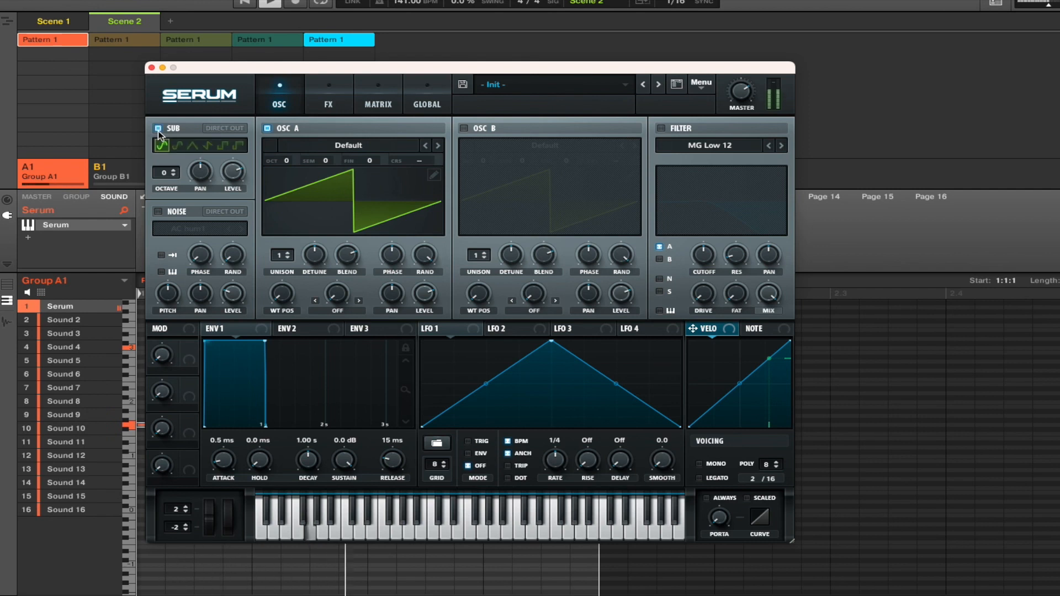
click(174, 175)
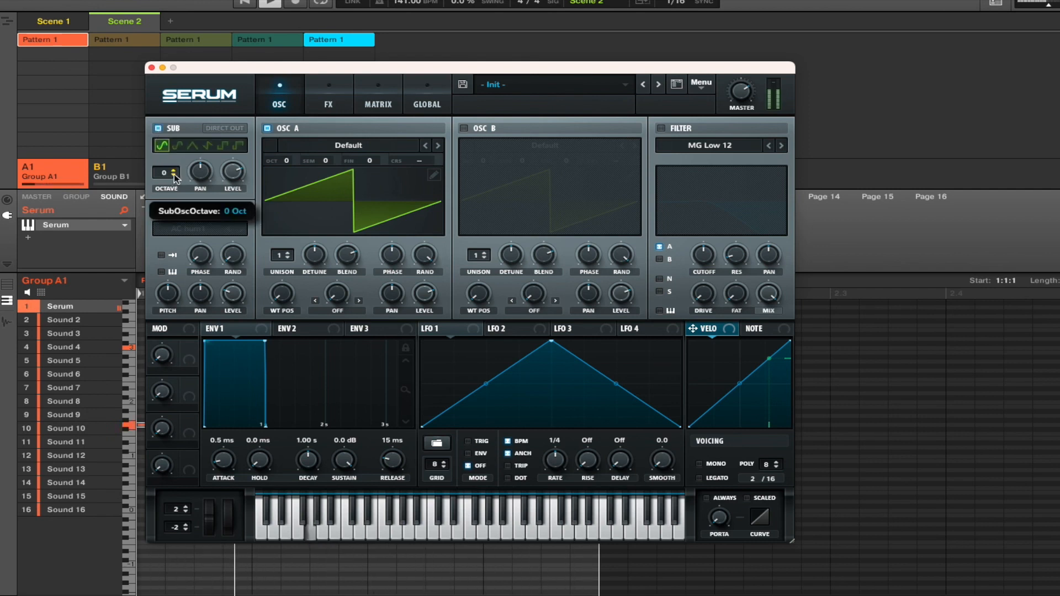
click(174, 177)
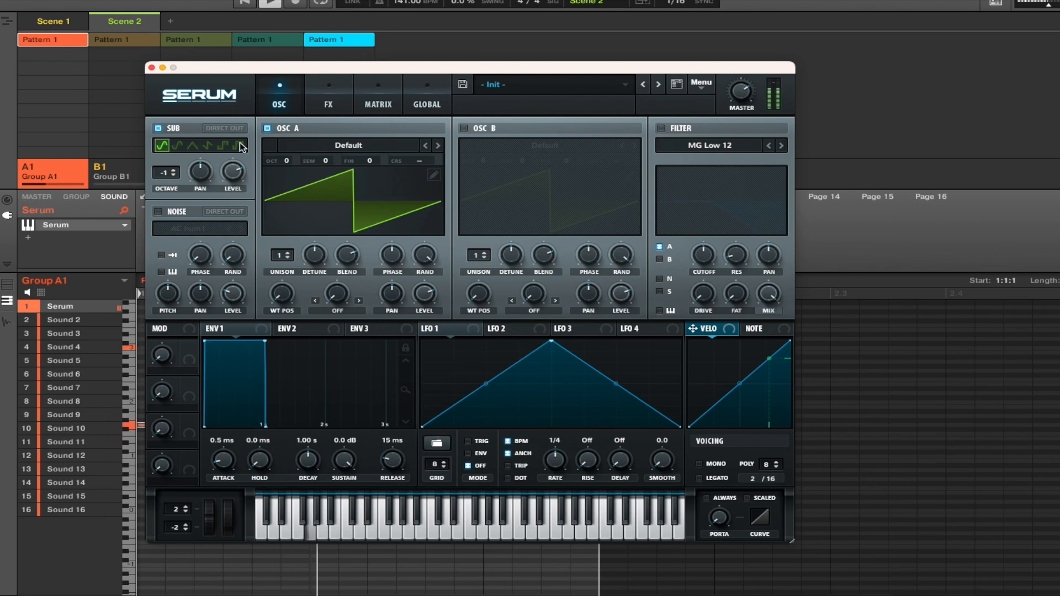
drag(232, 173, 241, 113)
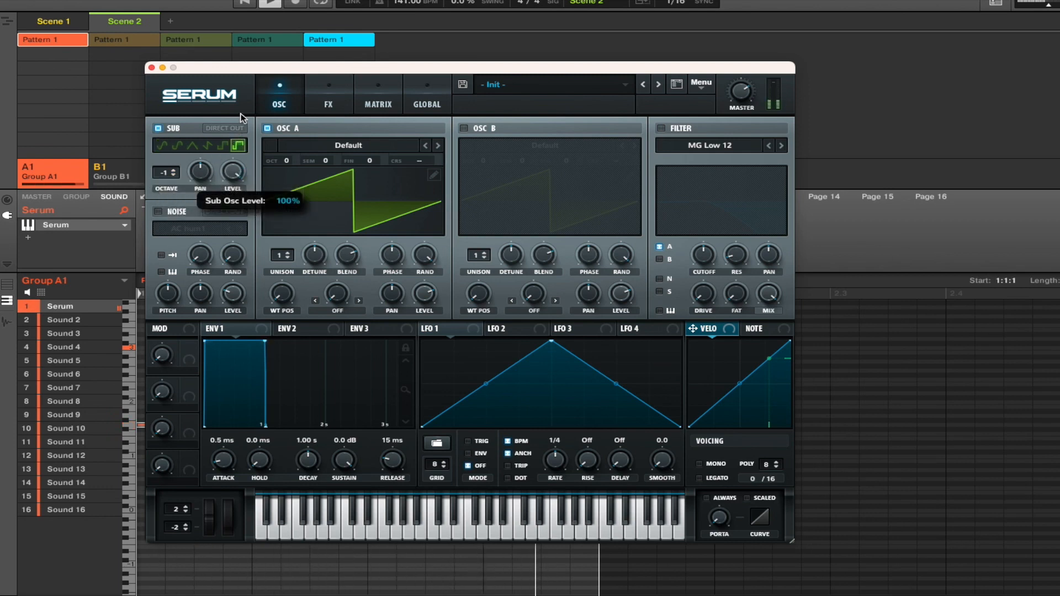
Step: Load the BS2 - Acid wavetable into OSC A and set its octave to +1 with 16 unison voices
click(403, 145)
mouse_move(405, 161)
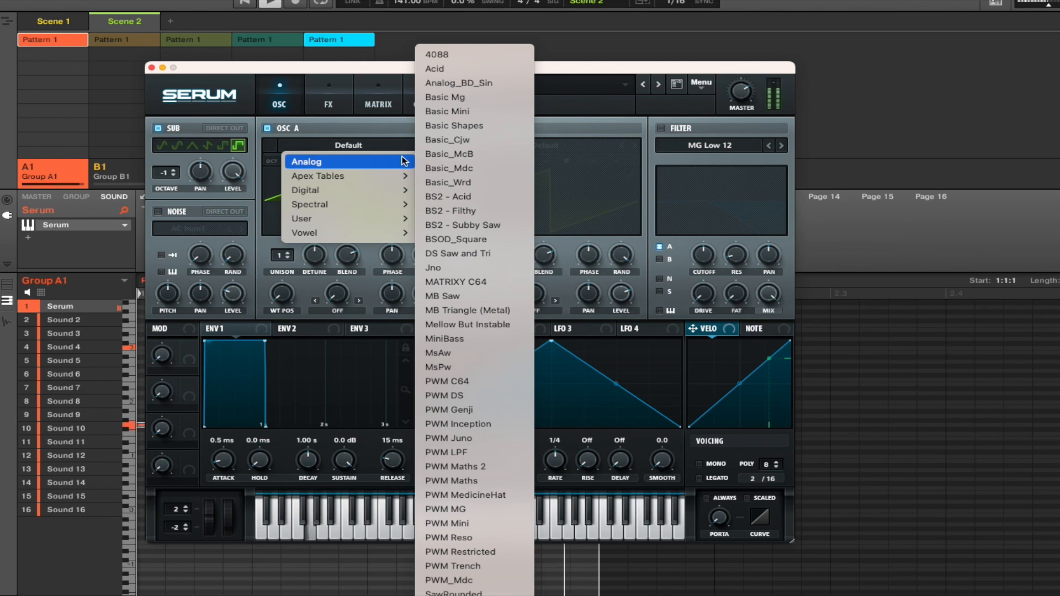
mouse_move(397, 192)
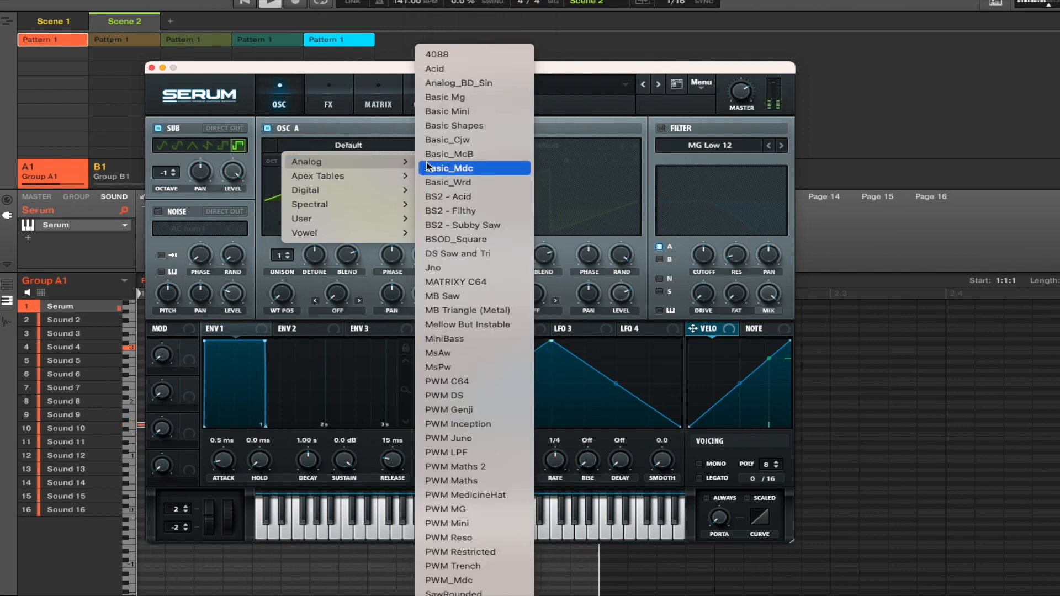
click(434, 197)
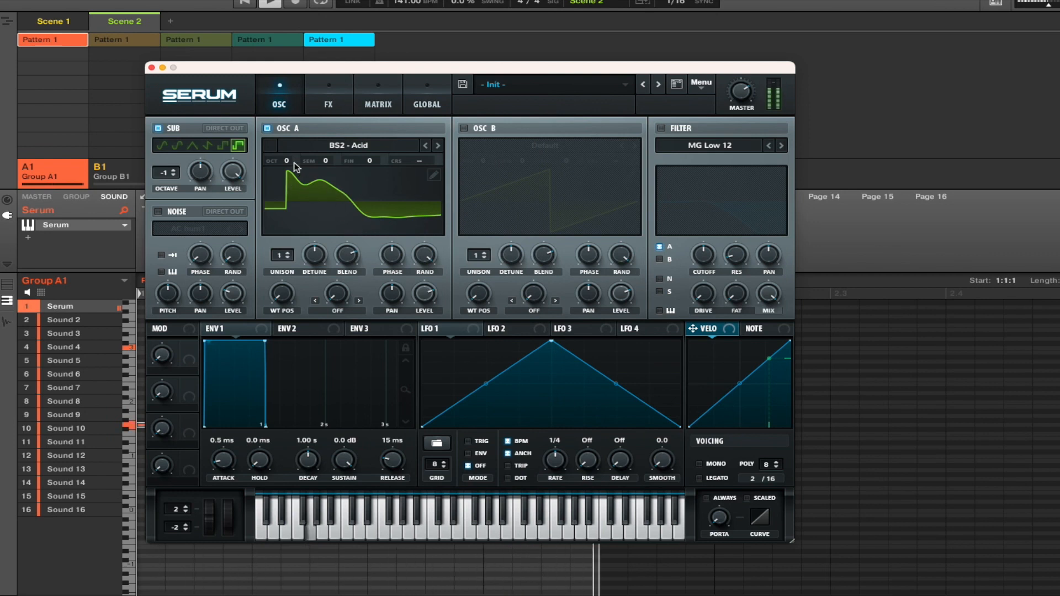
drag(286, 162, 288, 150)
drag(282, 256, 292, 91)
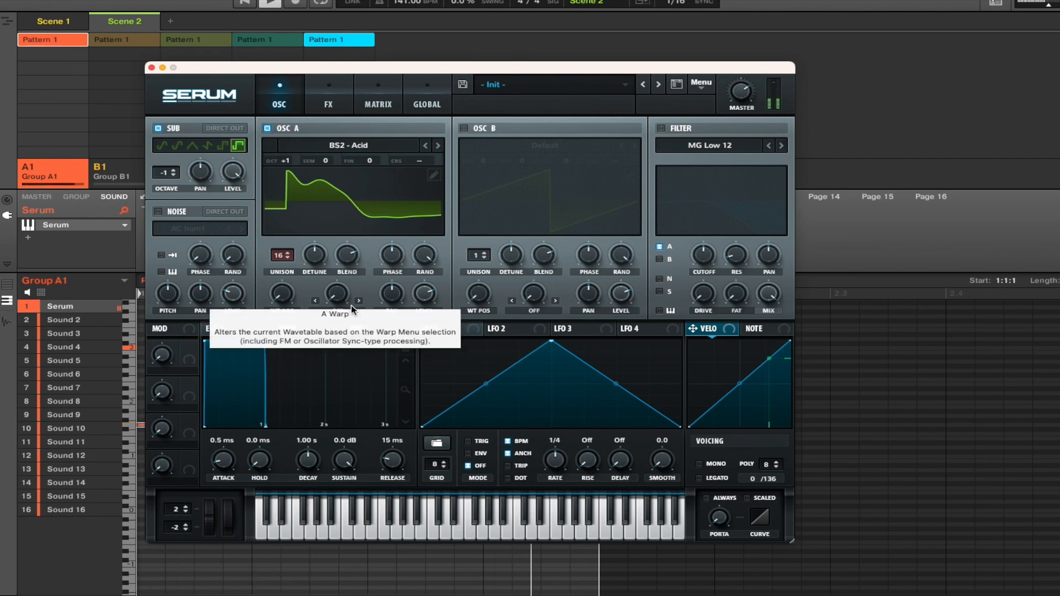
Step: Raise OSC A's wavetable position and apply a Mirror warp with an increased warp amount
drag(267, 291, 287, 217)
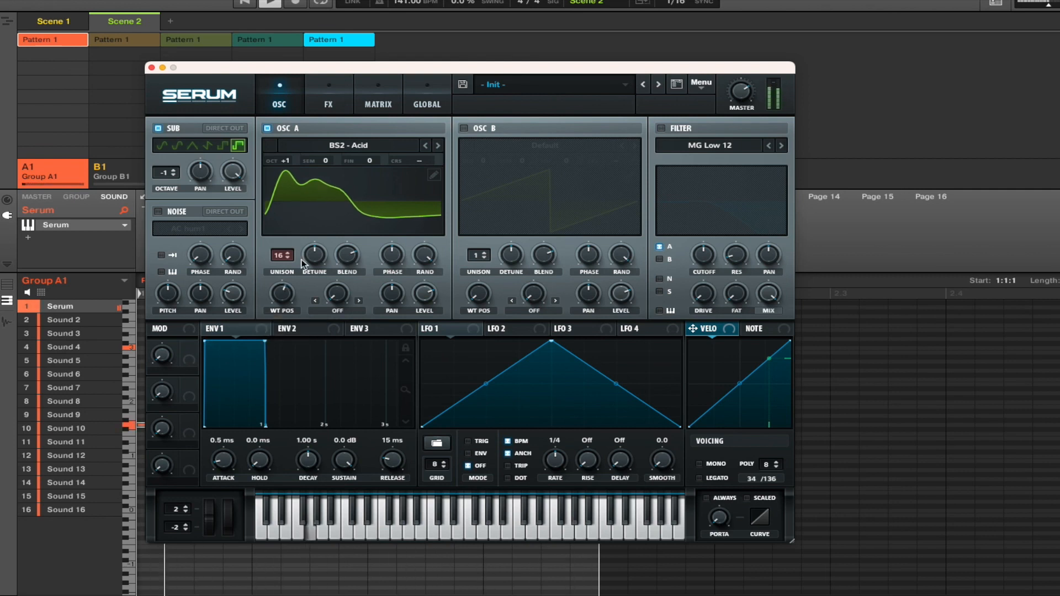
click(353, 313)
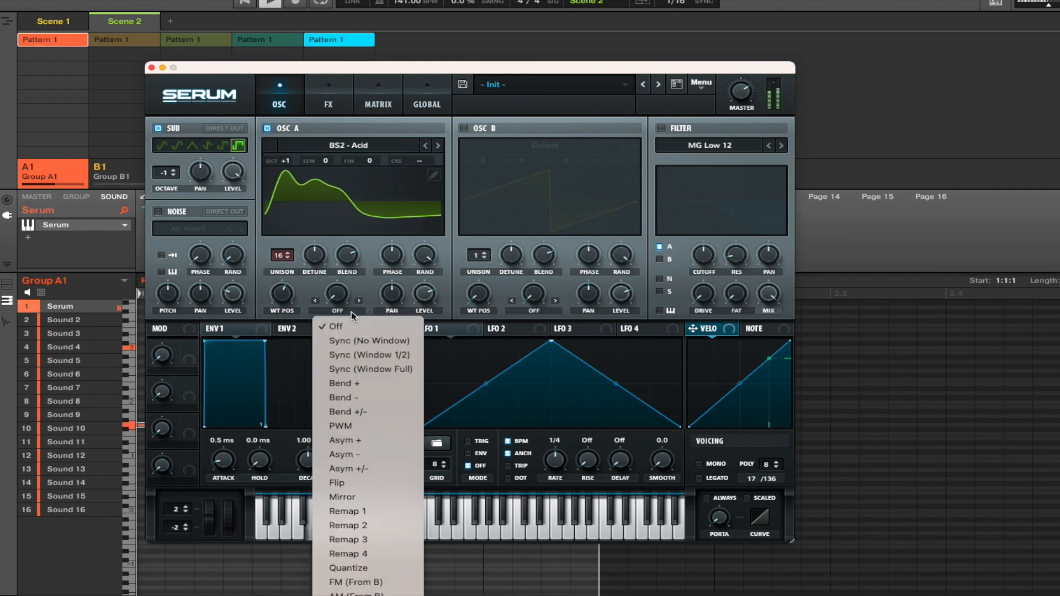
click(359, 497)
drag(338, 298, 335, 238)
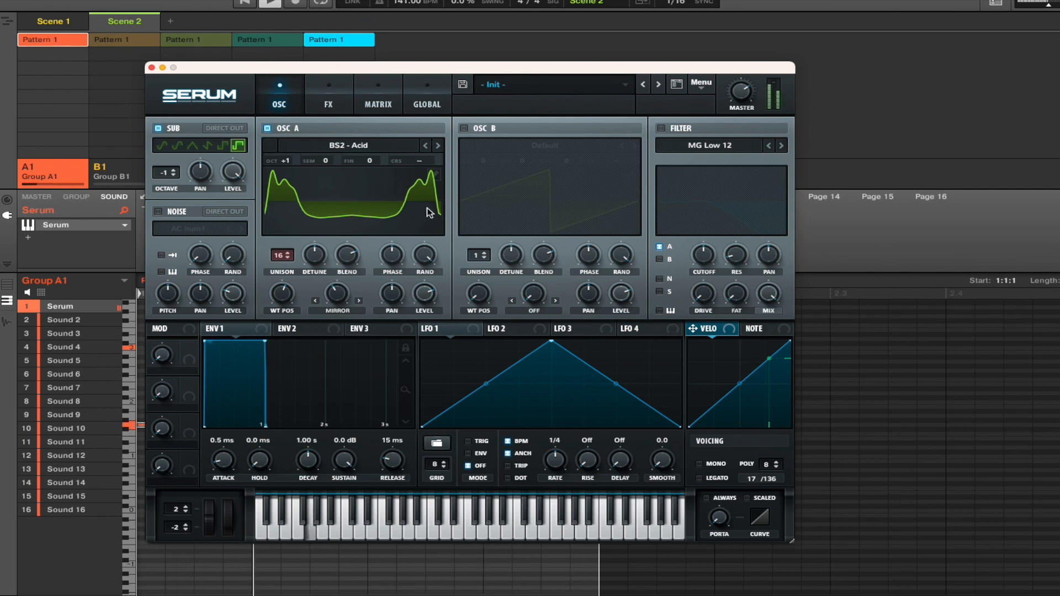
Step: Enable OSC B and load the analog BS2 - Subby Saw wavetable
click(464, 129)
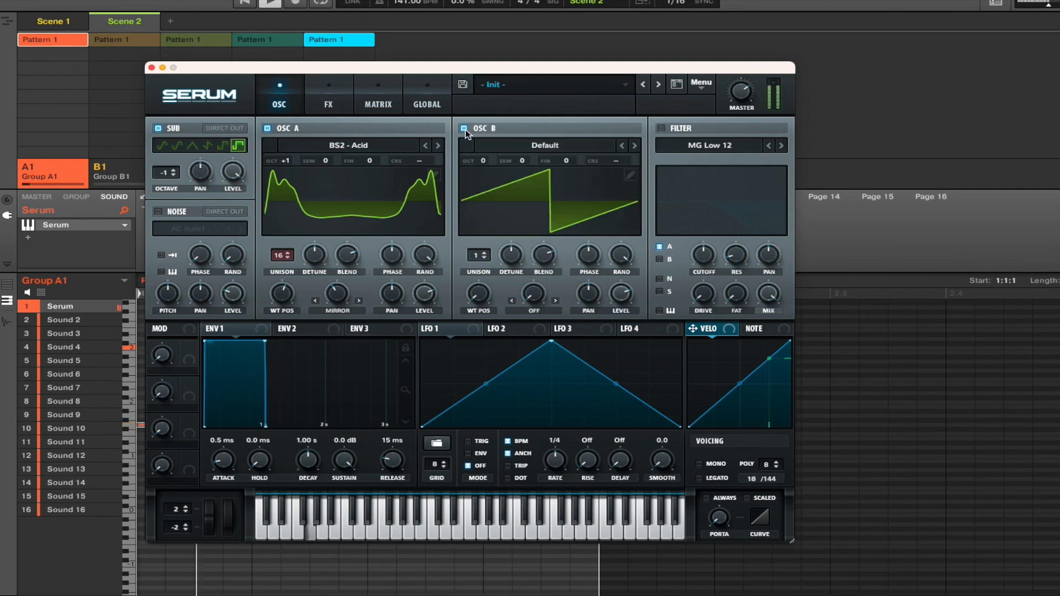
click(555, 145)
mouse_move(575, 158)
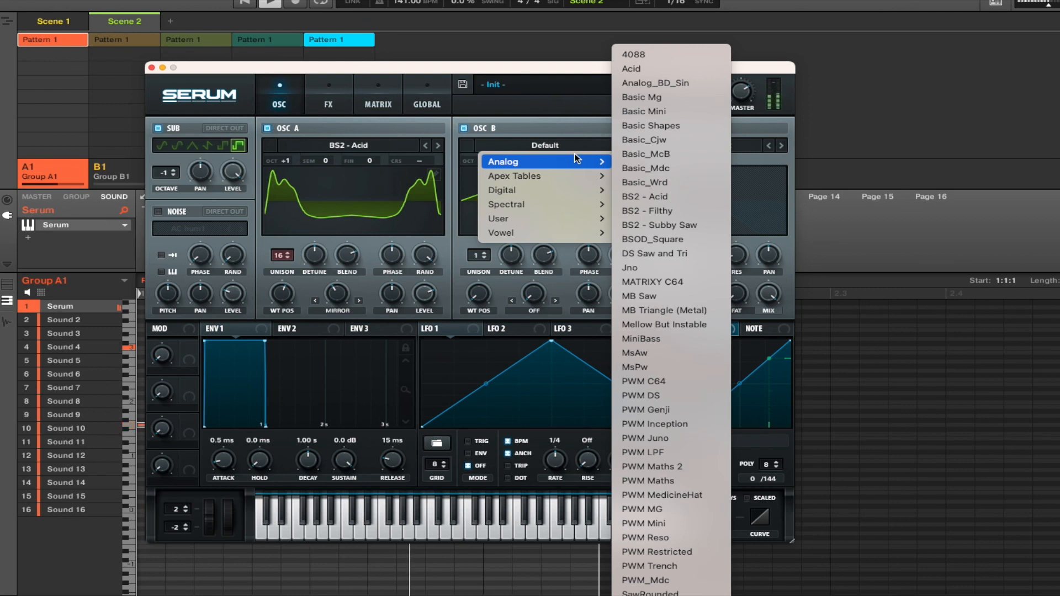
click(644, 225)
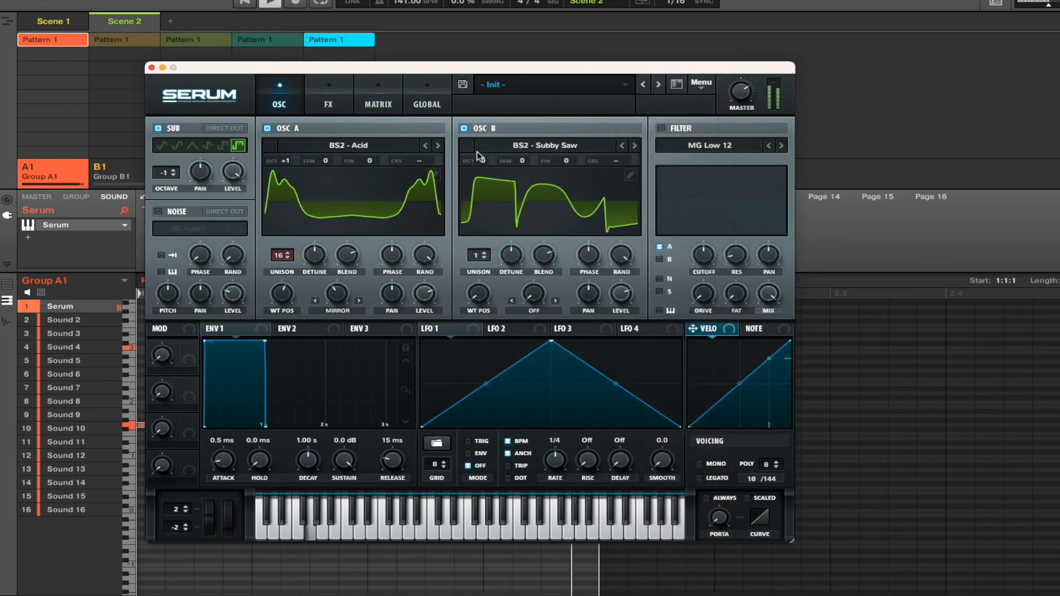
Step: Set OSC B to octave -1 with 15 unison voices and raise its level to maximum
mouse_move(482, 159)
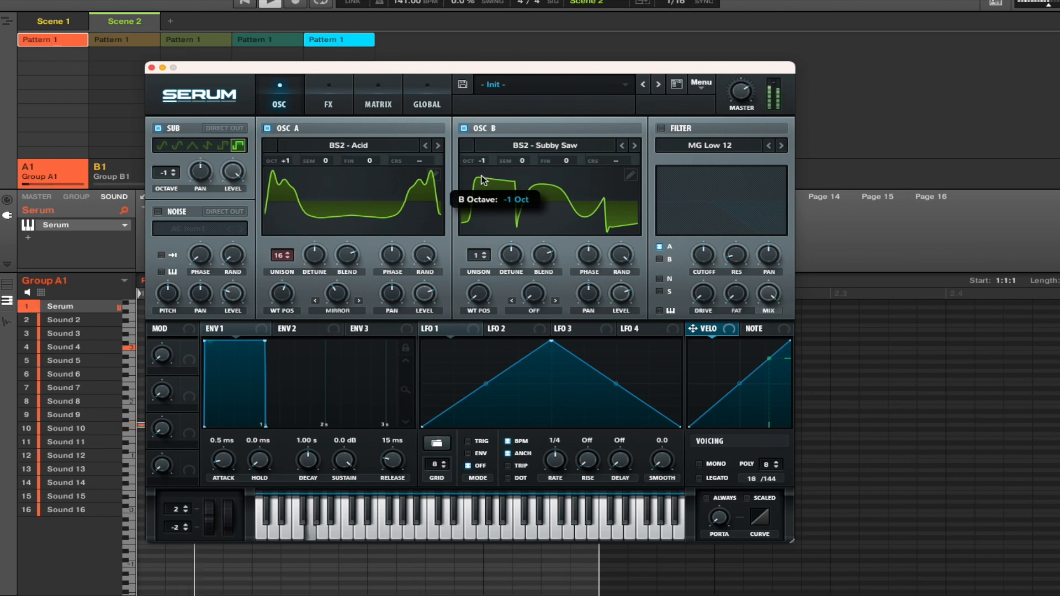
drag(483, 258, 473, 97)
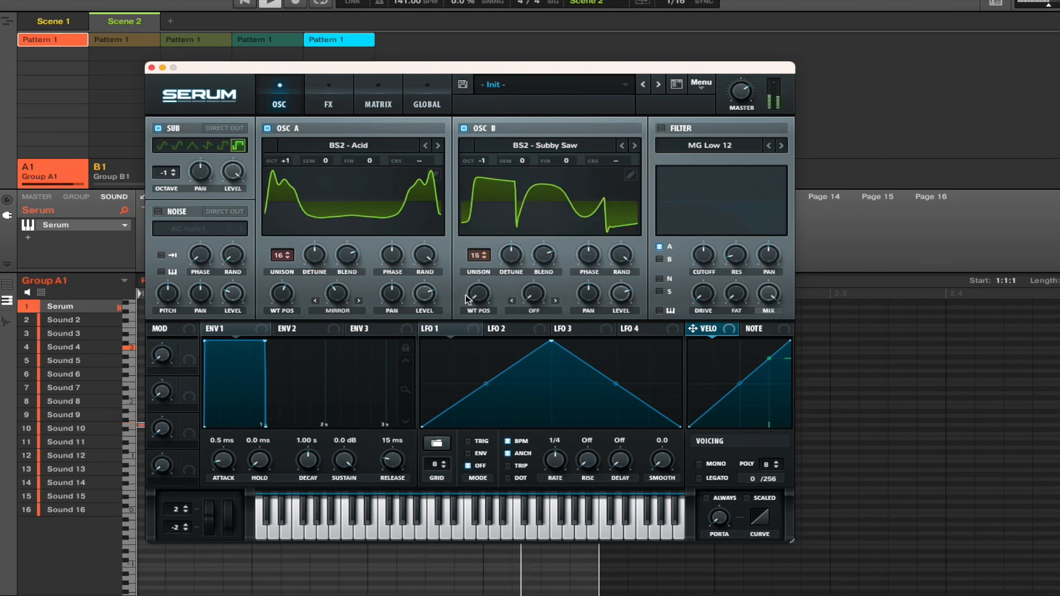
drag(626, 290, 625, 291)
Step: Enable the filter with the MG Low 24 type, turn its drive up fully and lower the cutoff
click(661, 129)
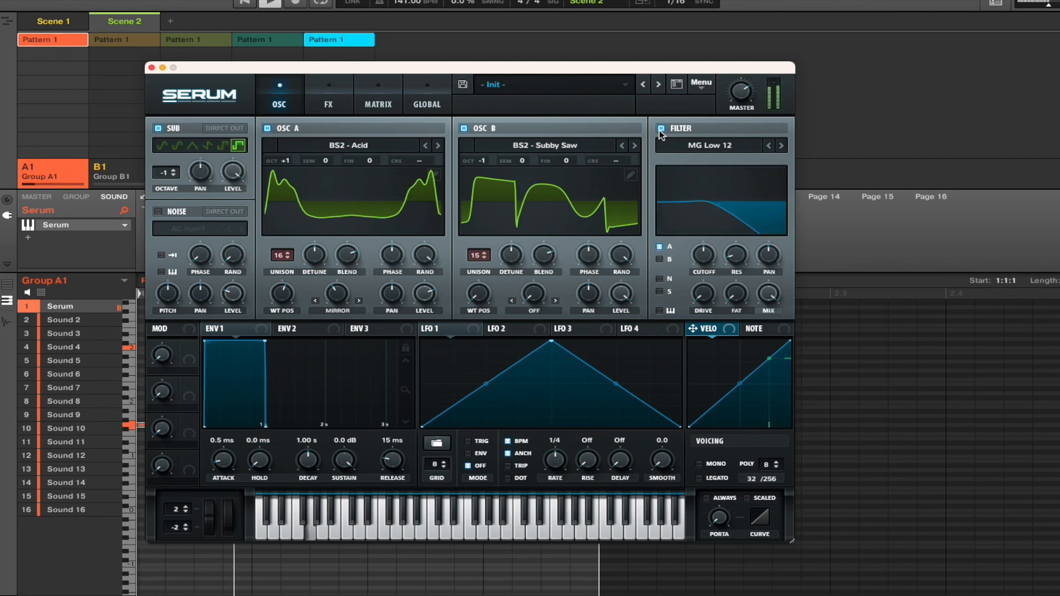
click(744, 145)
mouse_move(747, 163)
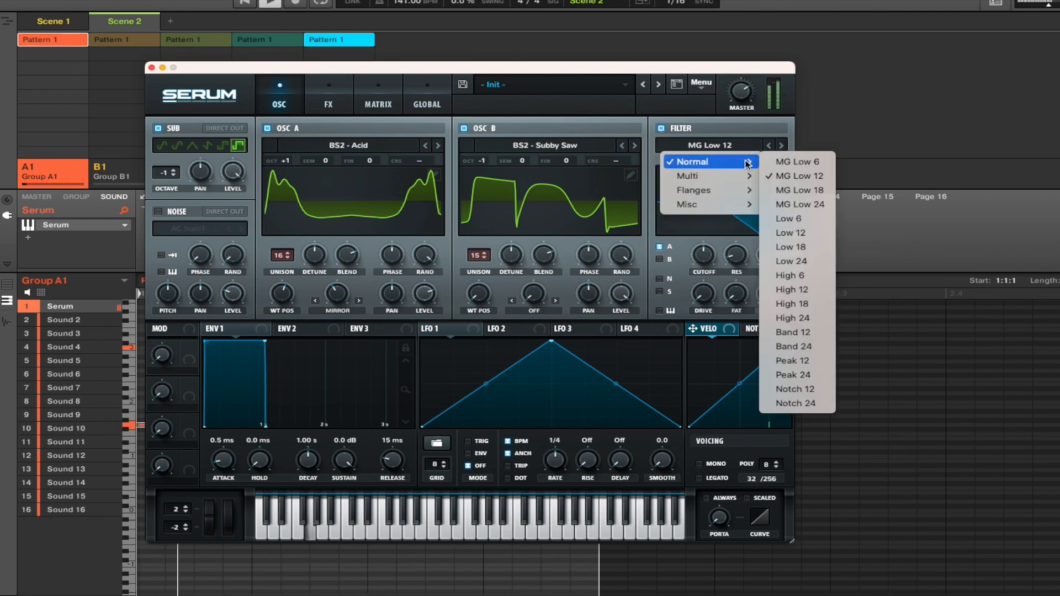
click(787, 205)
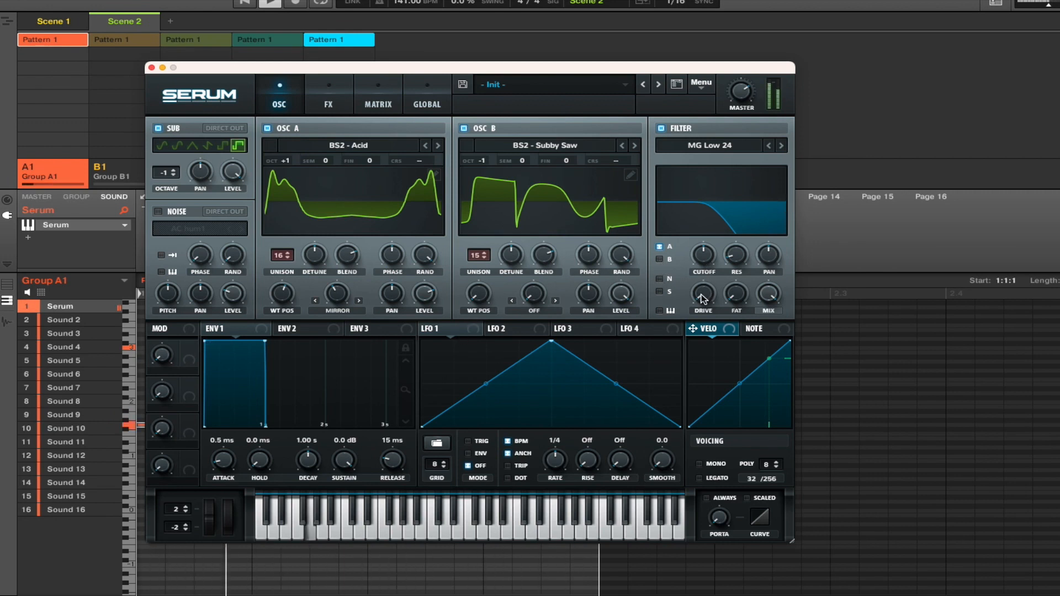
drag(703, 300, 697, 123)
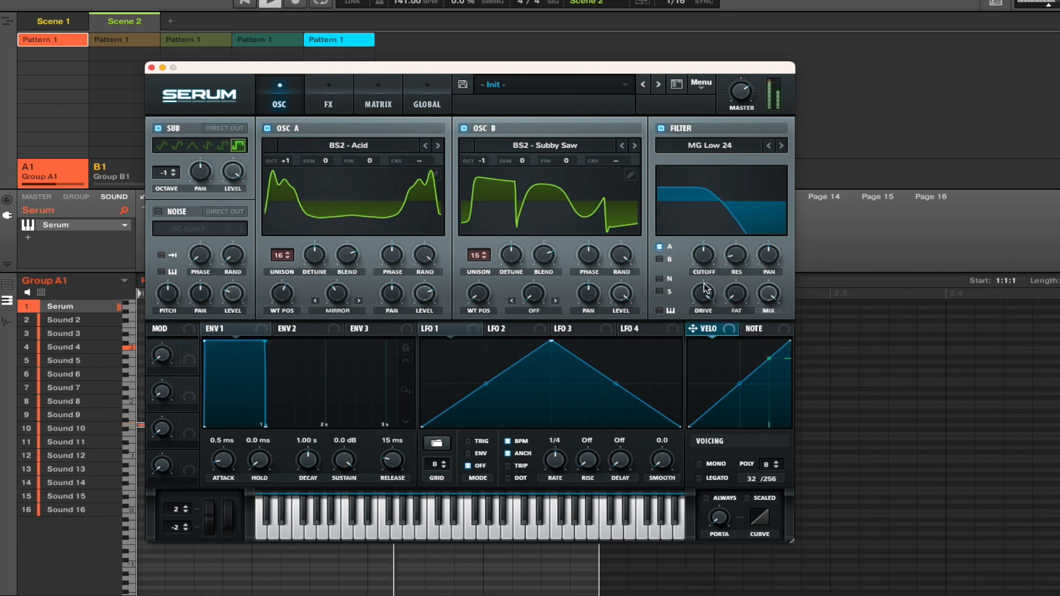
drag(704, 256, 697, 277)
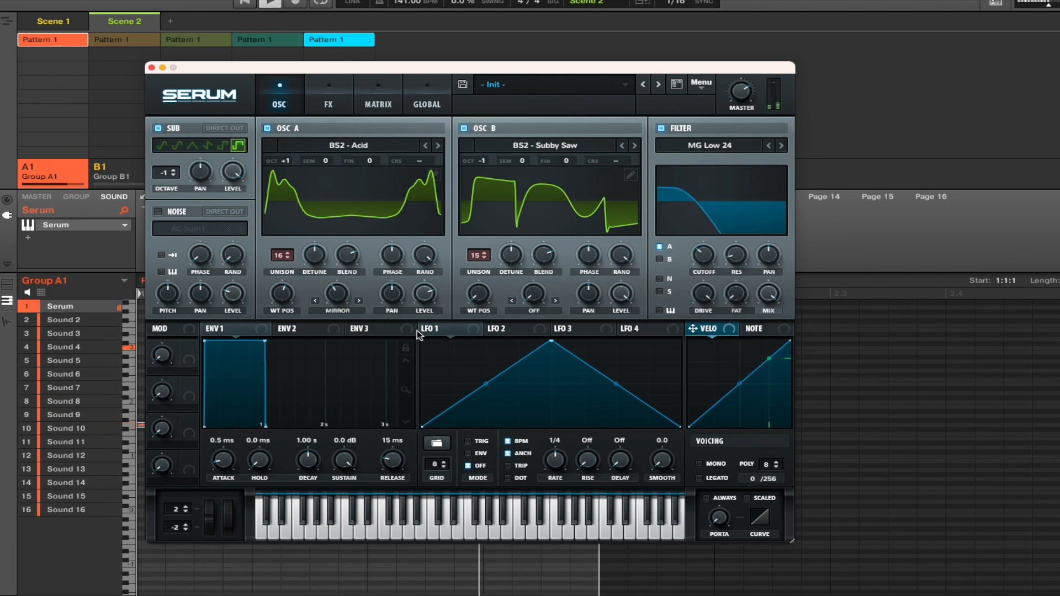
Step: Shape Env 1 with a 350 ms decay, -45.0 dB sustain and 1.86 s release
drag(262, 346, 230, 429)
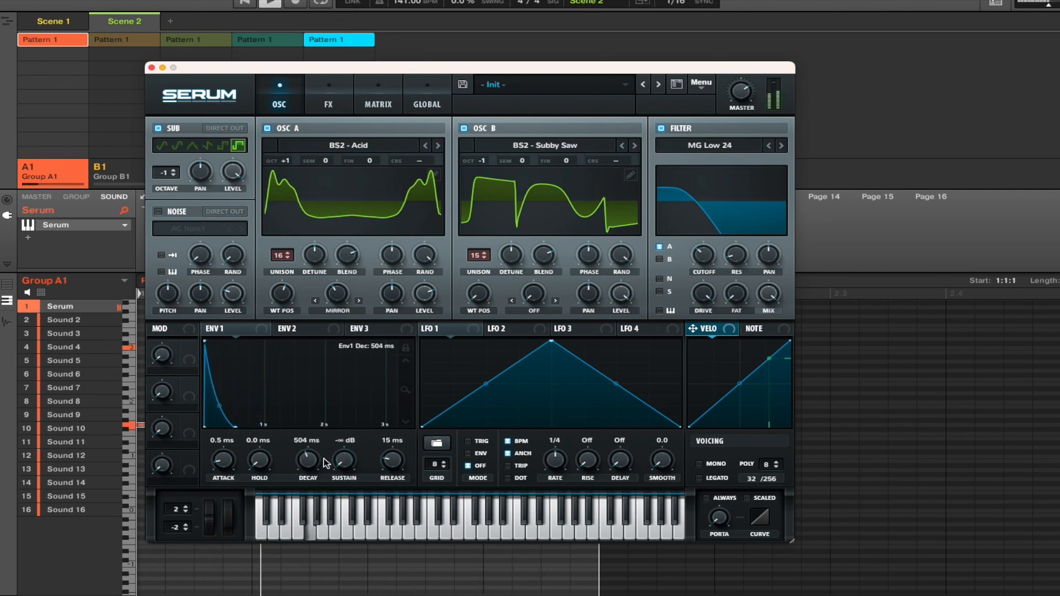
drag(339, 463, 396, 415)
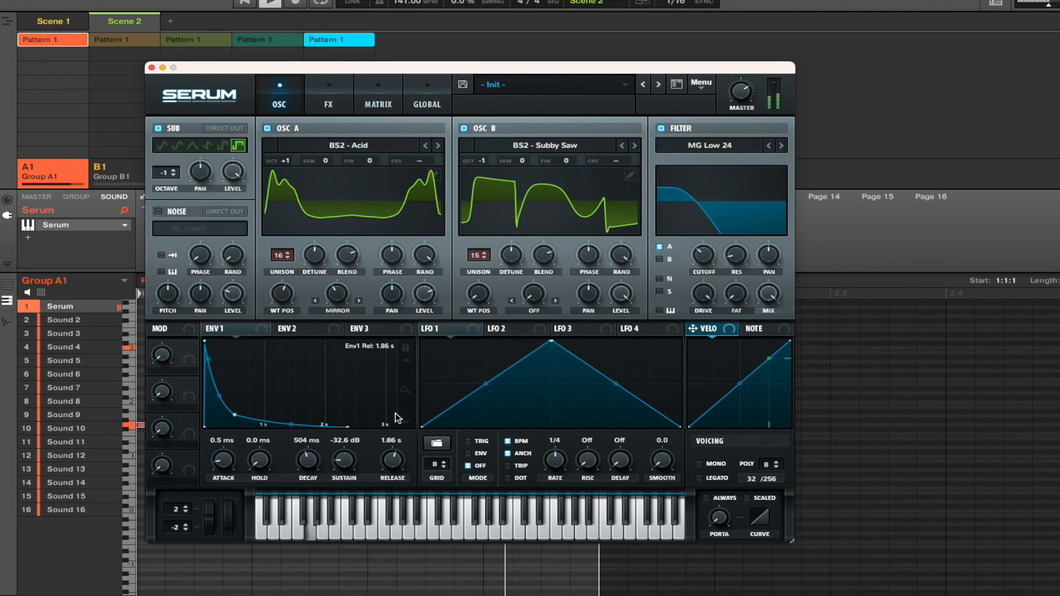
drag(236, 418, 220, 421)
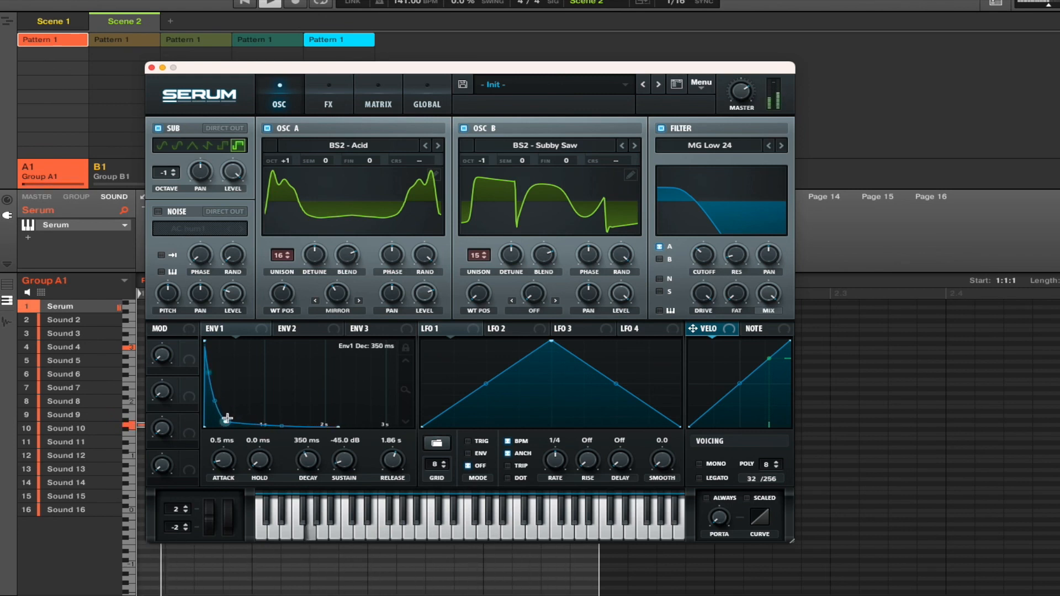
Step: Modulate the filter cutoff with Env 1 and reduce the modulation amount to roughly a third
drag(256, 331, 697, 253)
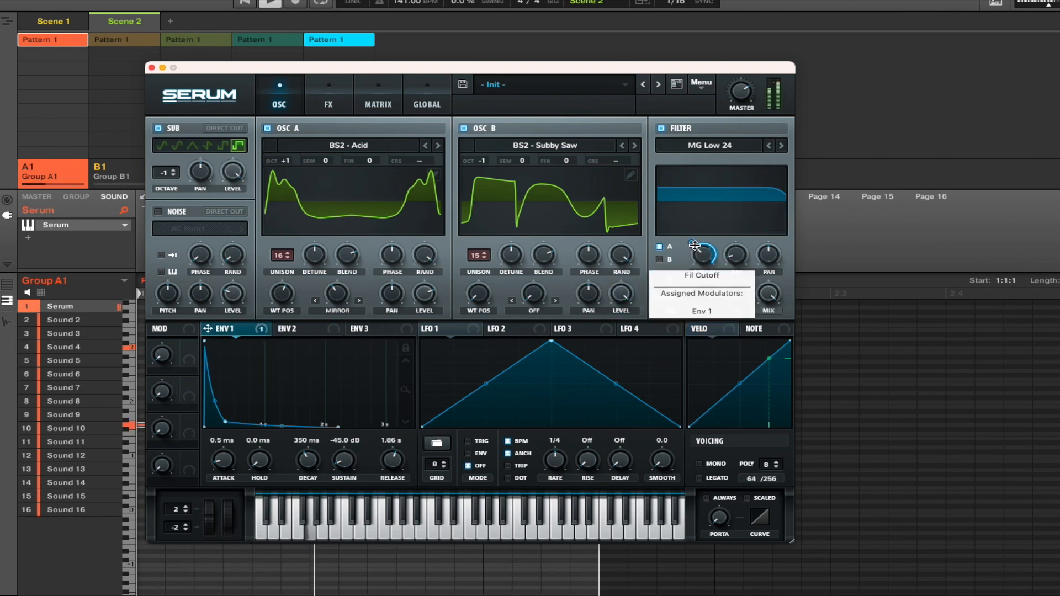
drag(693, 247, 685, 256)
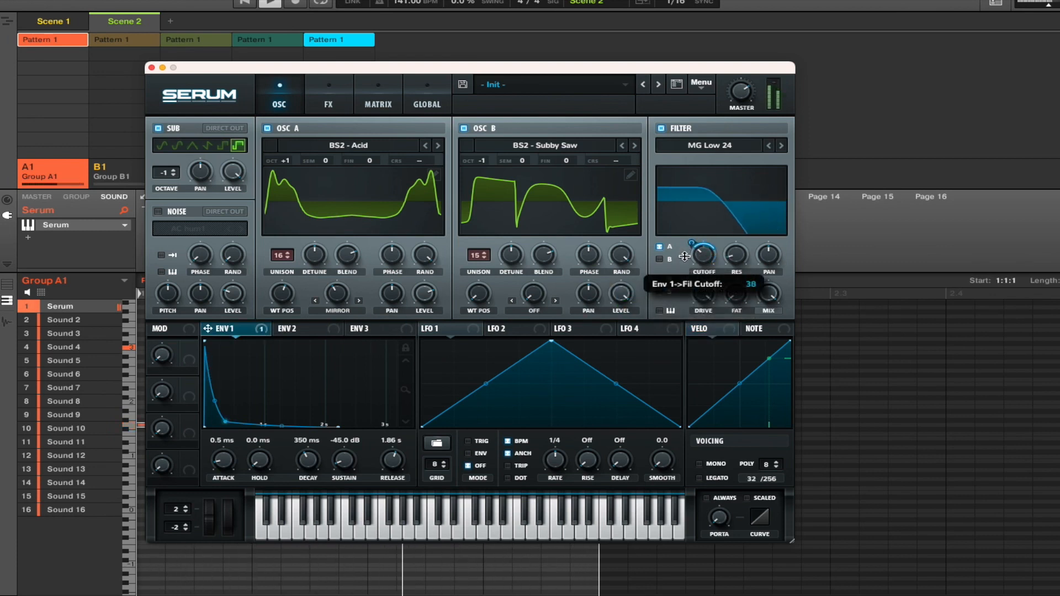
click(380, 104)
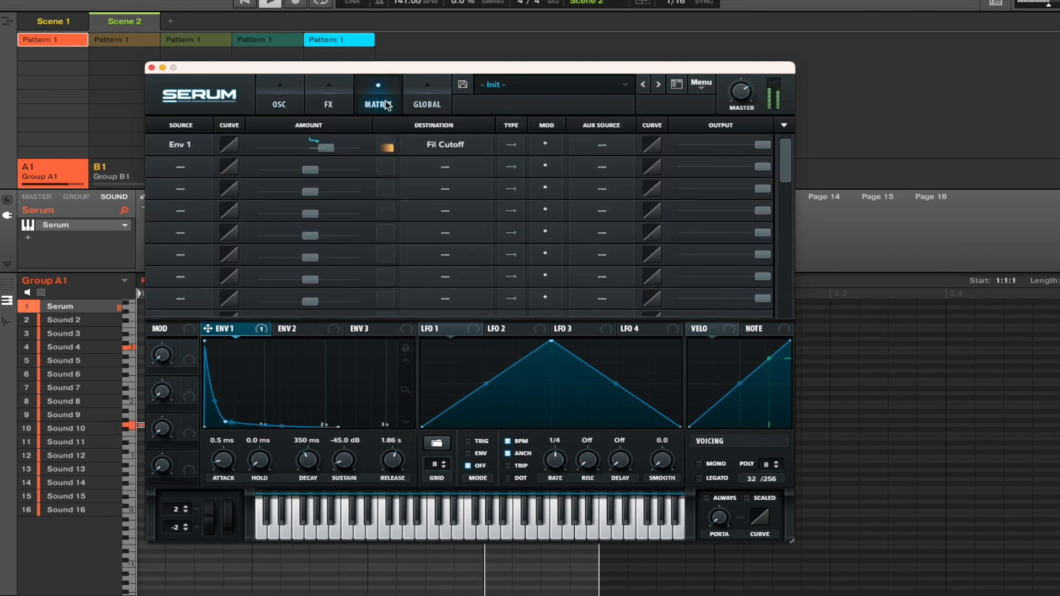
click(280, 102)
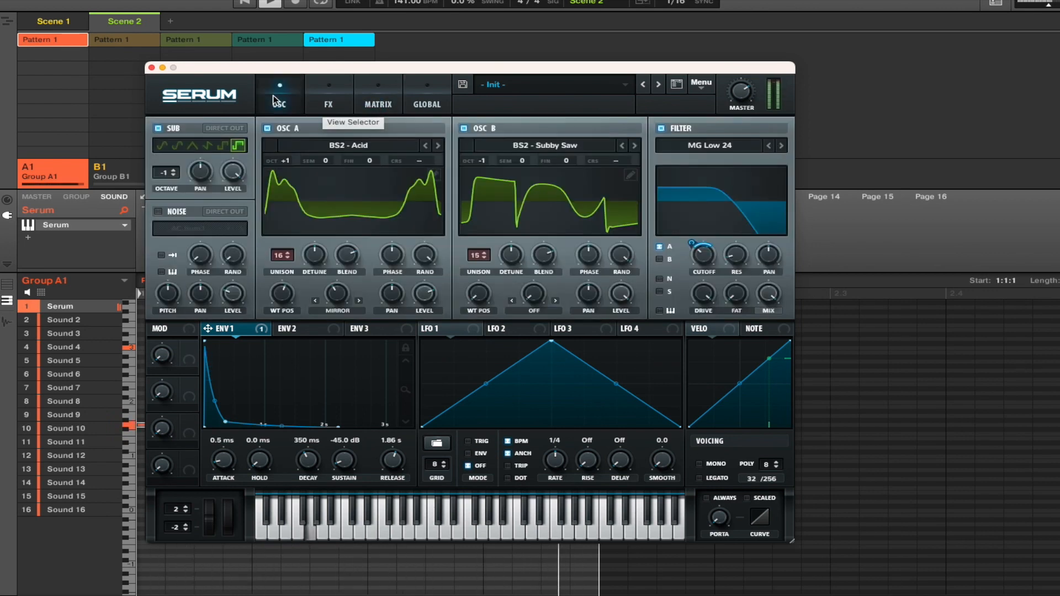
click(709, 259)
mouse_move(691, 243)
mouse_down()
mouse_move(696, 229)
mouse_move(691, 244)
mouse_up()
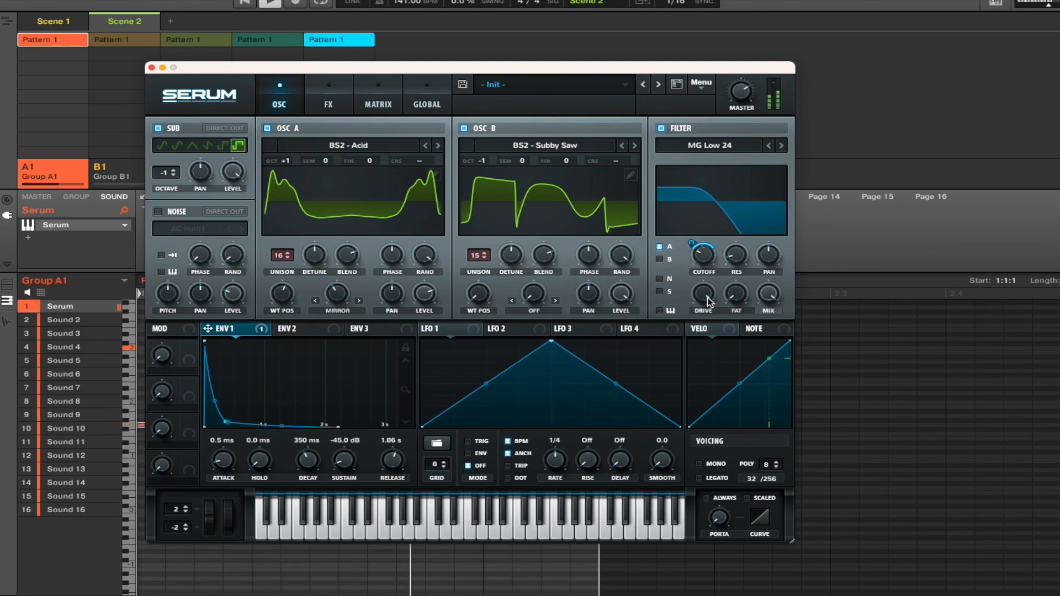
Step: Route OSC B through the filter and assign LFO 1 to modulate the filter cutoff
click(661, 261)
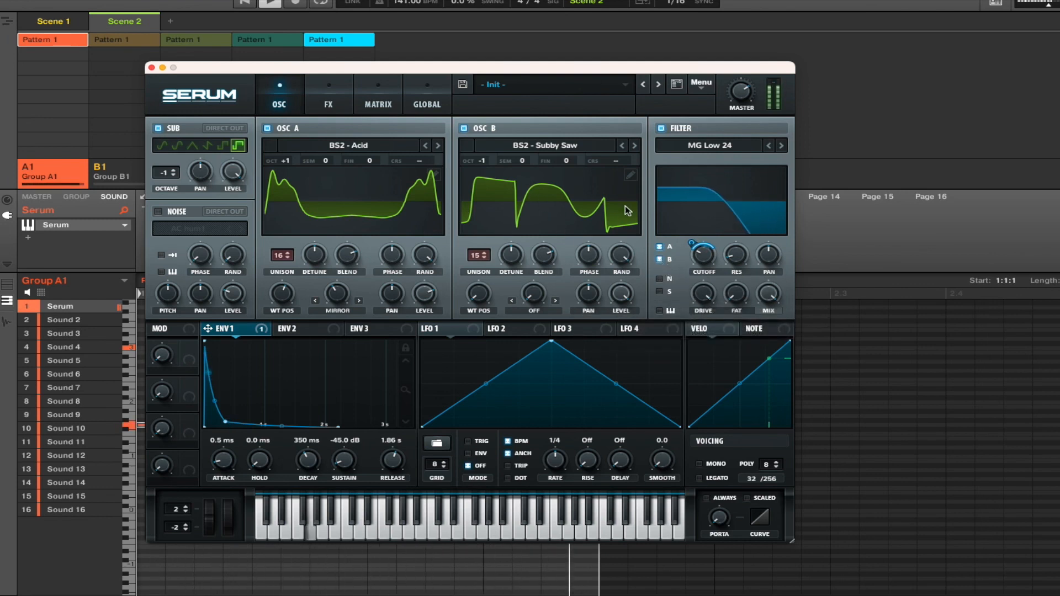
mouse_move(705, 256)
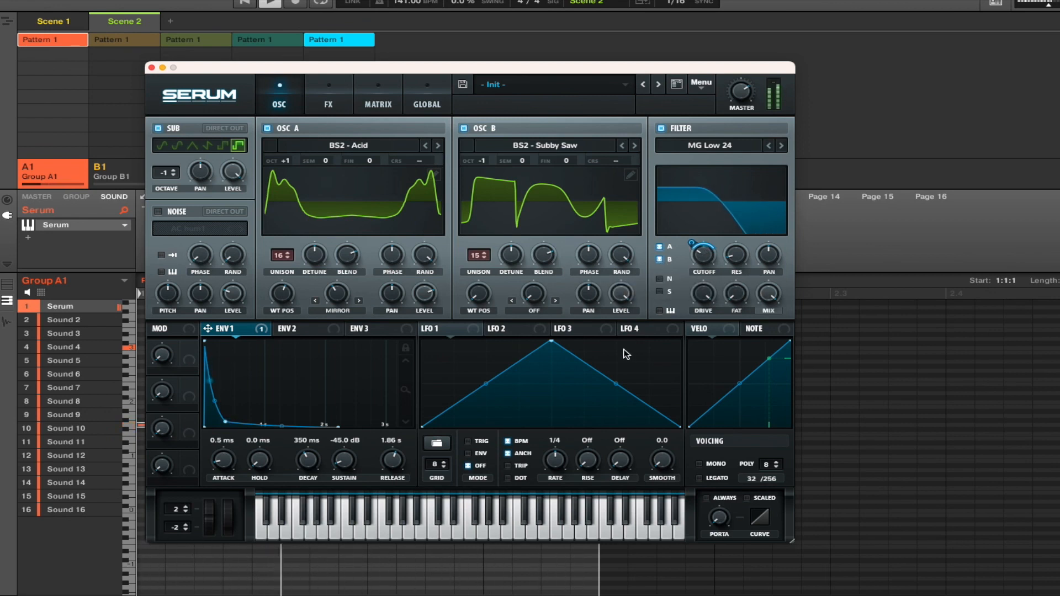
drag(446, 331, 705, 256)
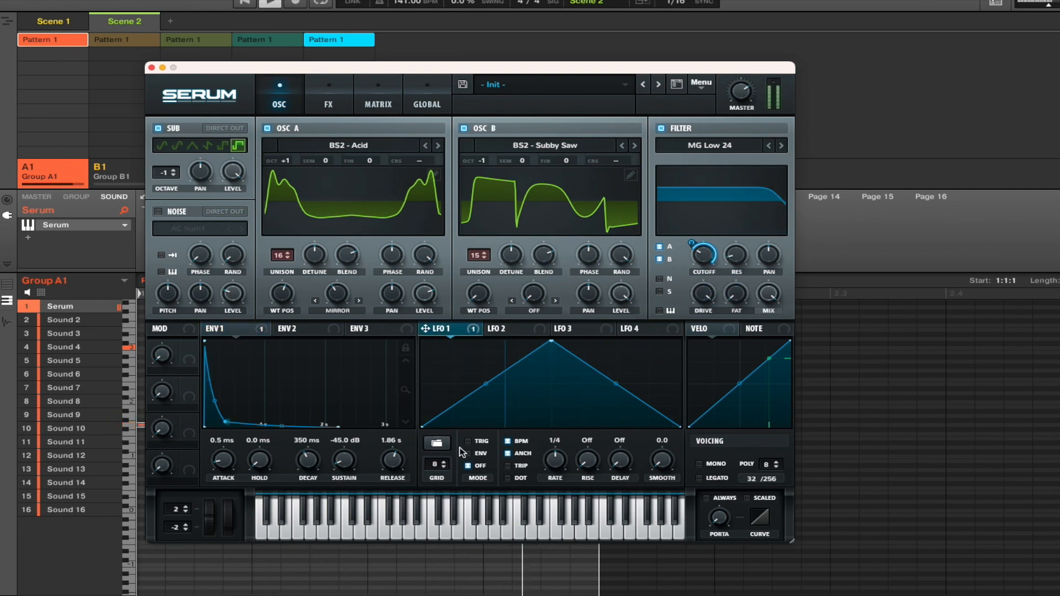
Step: Give LFO 1 a flat shape from the Basic presets at the fast rate, and fine-tune the filter cutoff to 85 Hz
click(436, 444)
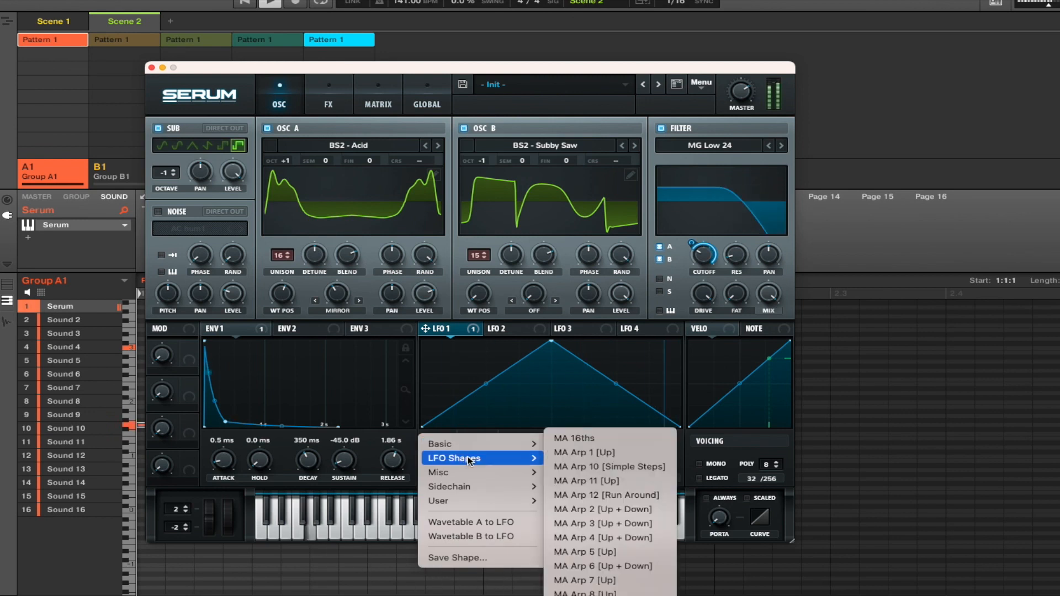
mouse_move(496, 446)
click(565, 444)
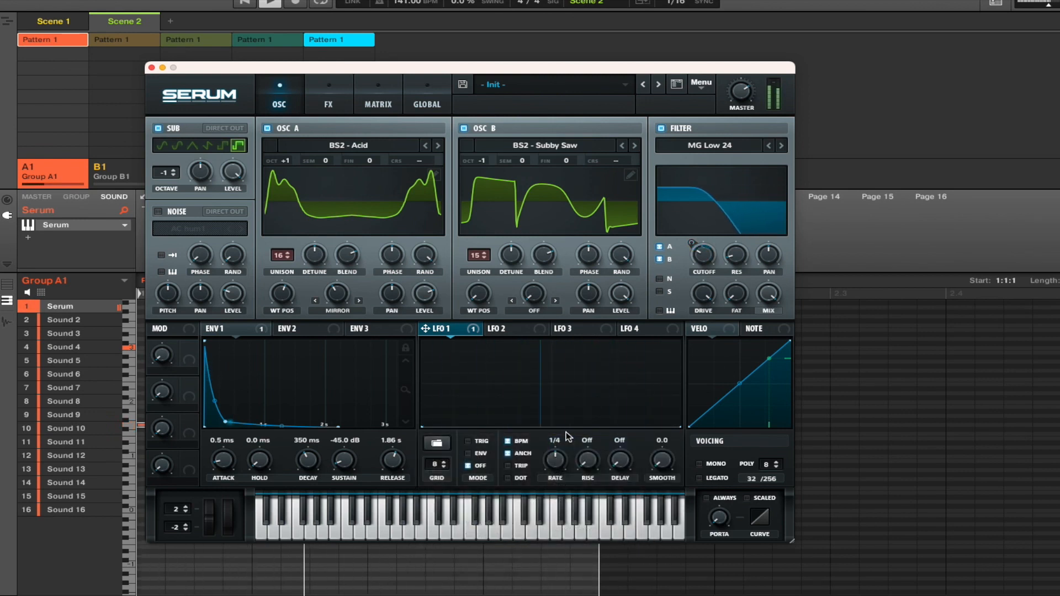
drag(564, 457, 554, 375)
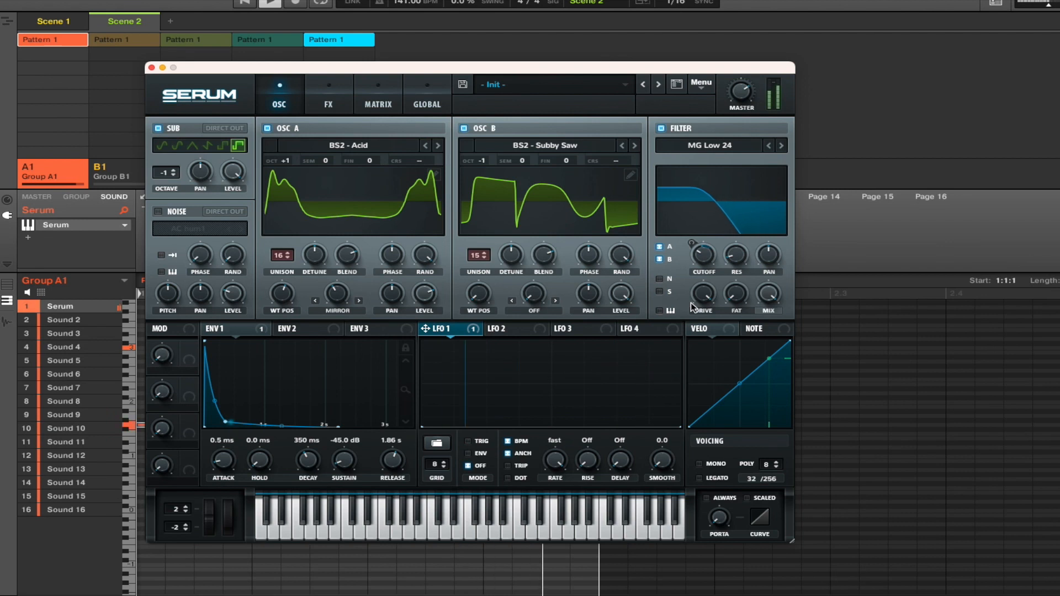
drag(703, 257, 698, 251)
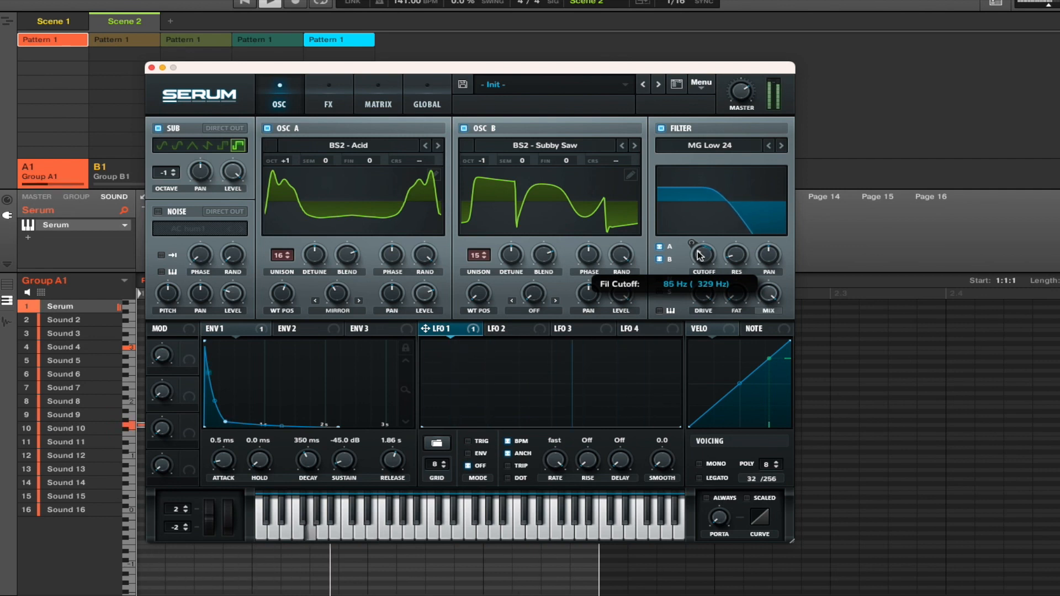
Step: Enable the Hyper/Dimension effect and lower the Dimension mix slightly
click(331, 106)
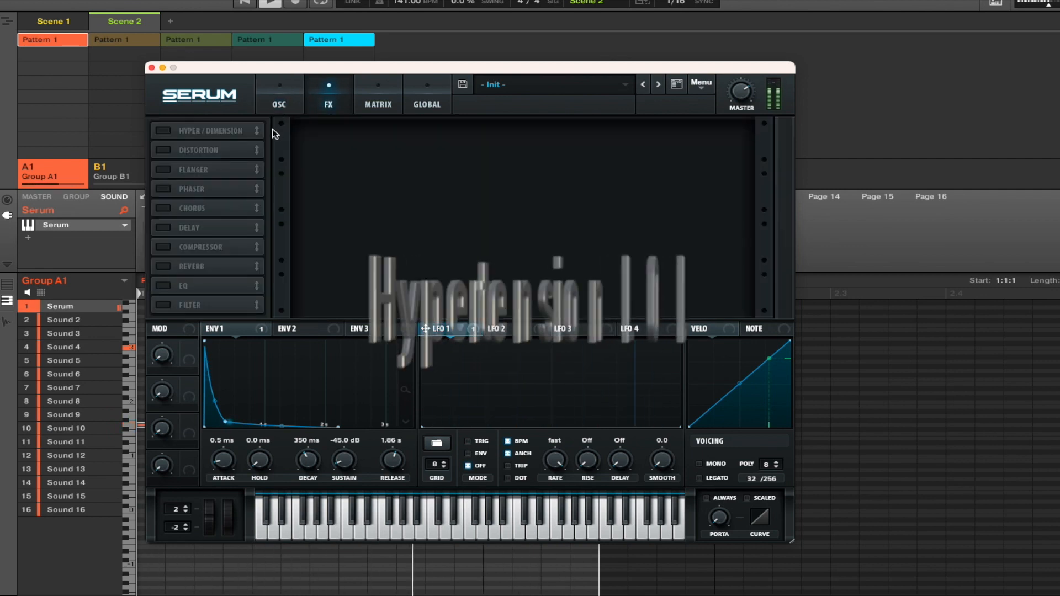
click(169, 133)
drag(723, 136, 722, 145)
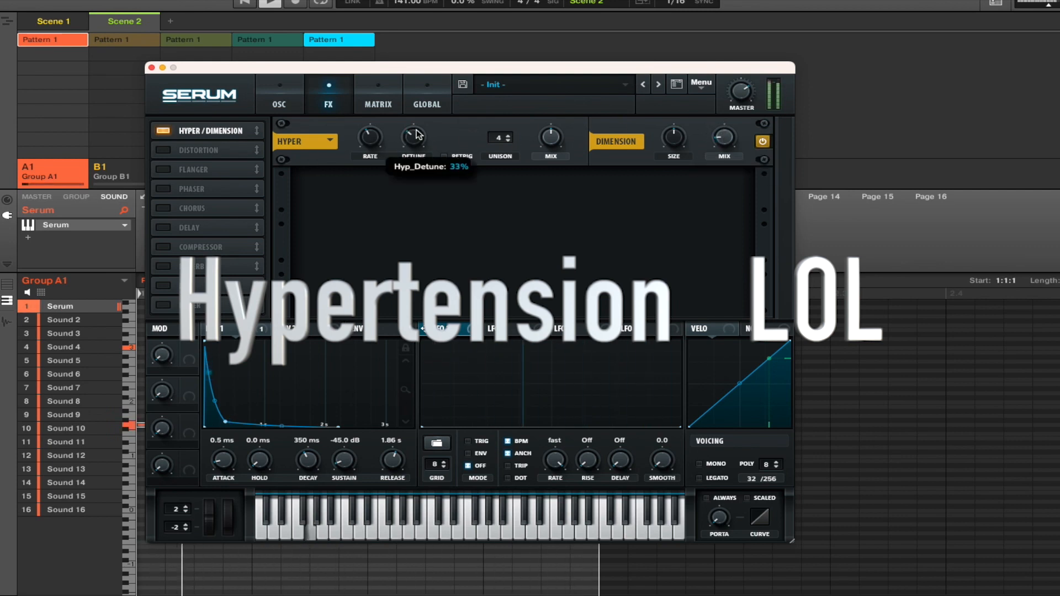
Step: Enable the Delay and Reverb effects and adjust the mix amount of each
click(165, 228)
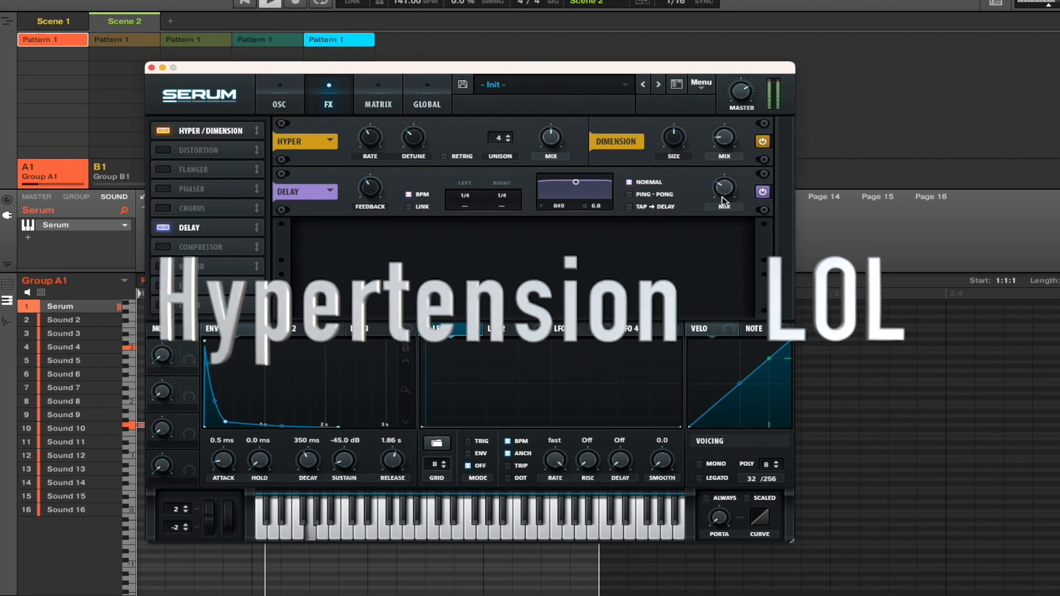
drag(727, 189, 730, 174)
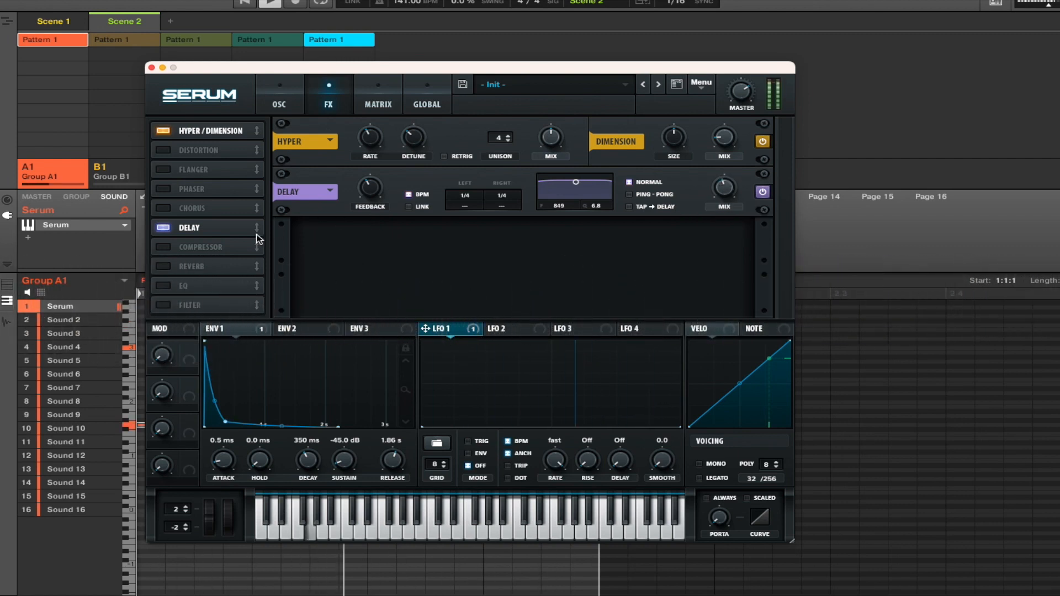
click(163, 266)
drag(734, 241, 713, 205)
drag(717, 193, 718, 187)
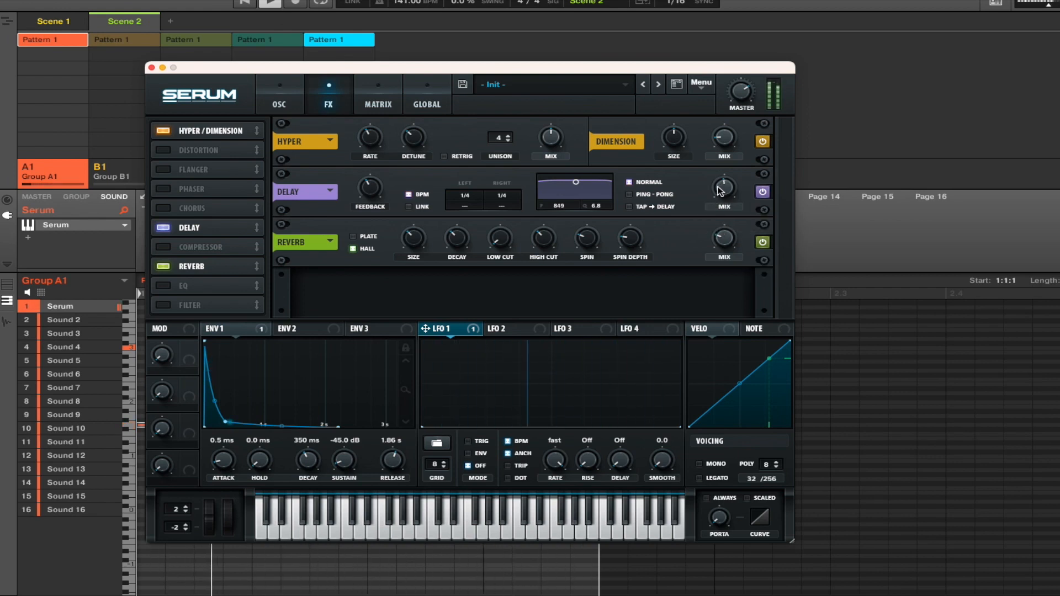
Step: Return to the oscillator page and move the Serum window aside to uncover the group patterns
click(285, 104)
click(362, 58)
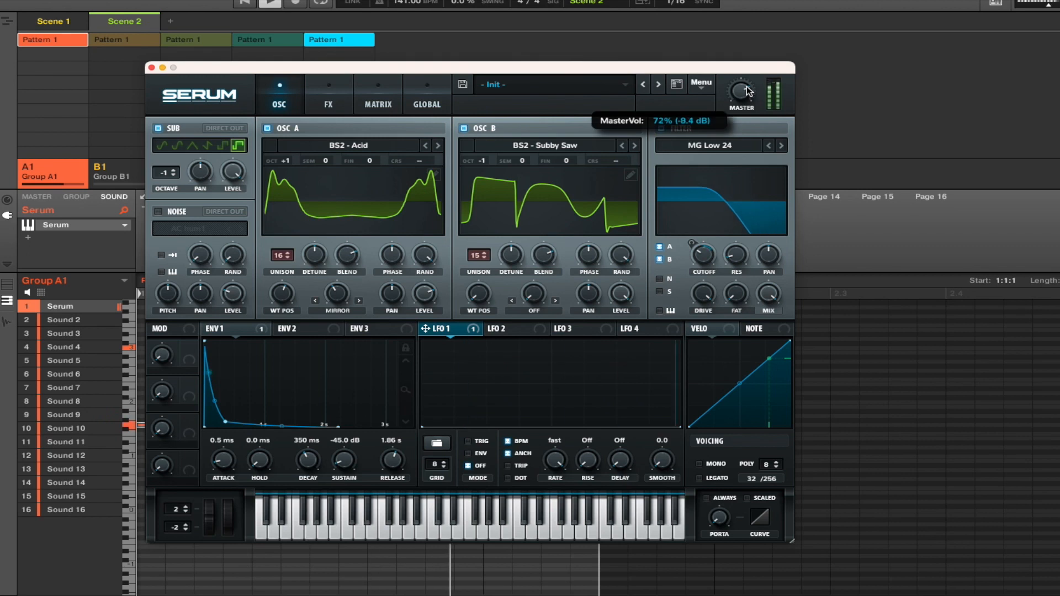
drag(600, 69, 867, 140)
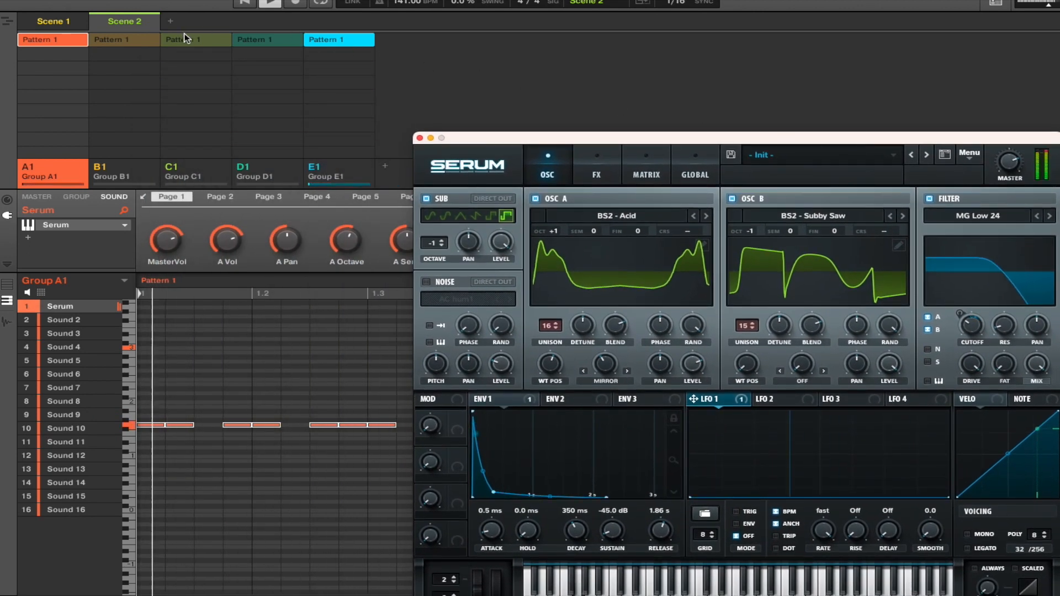
Step: Bring the muted groups D1, C1 and B1 back into playback one after another alongside the bass
click(280, 41)
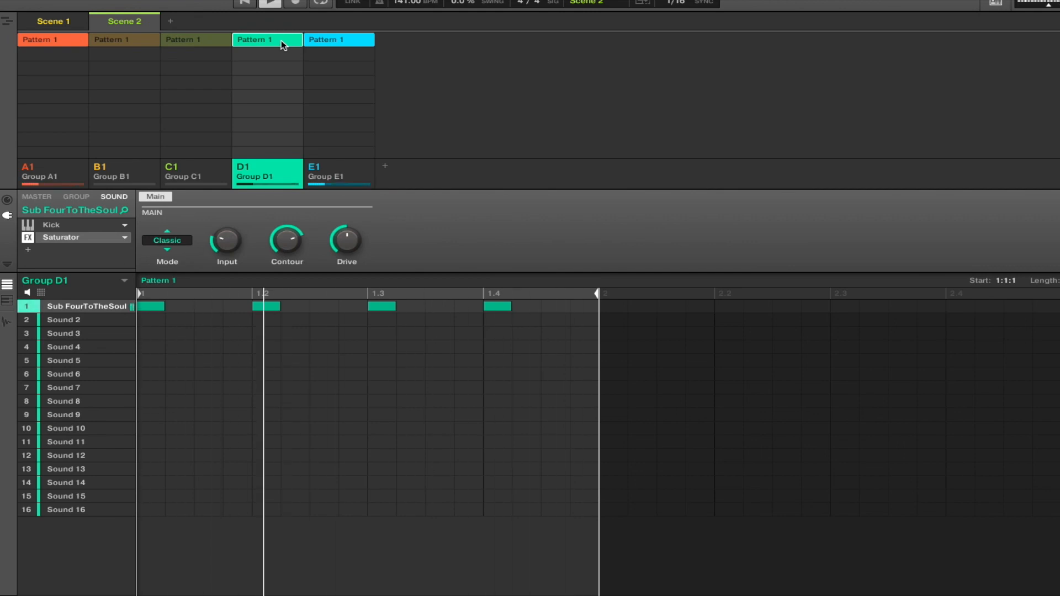
key(Left)
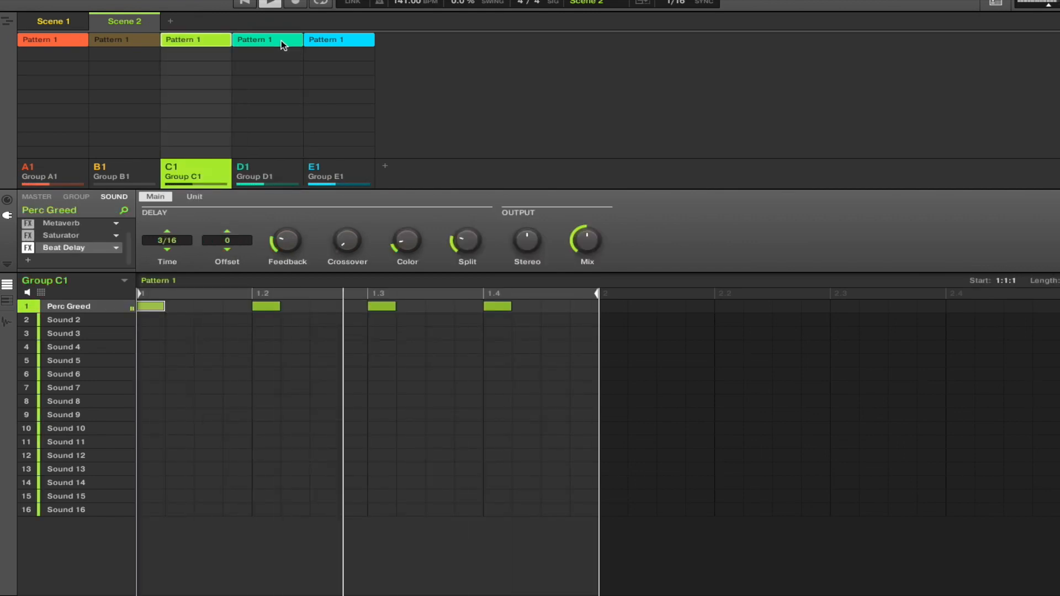
key(Left)
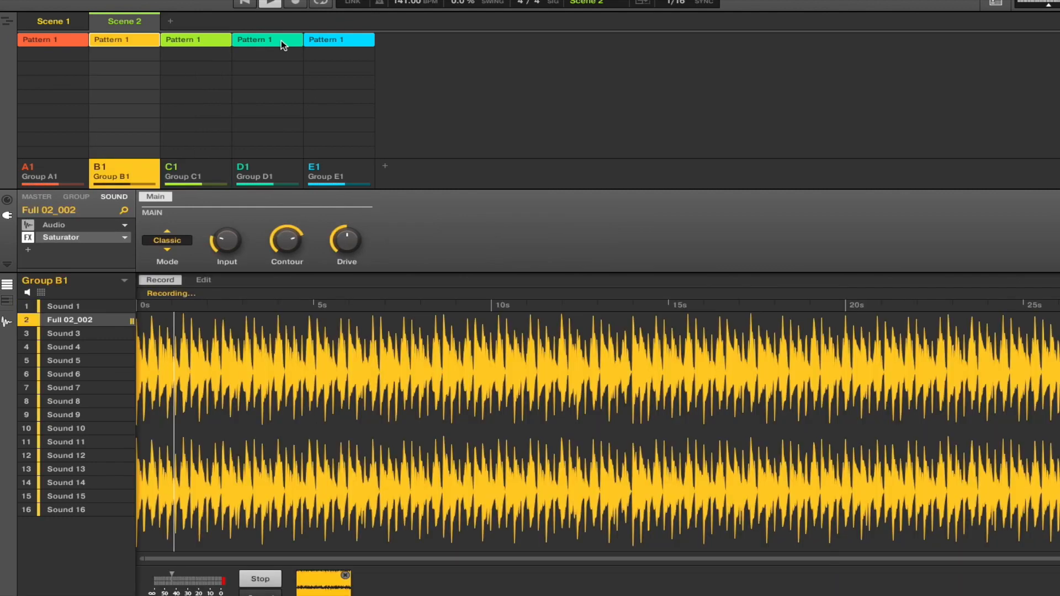